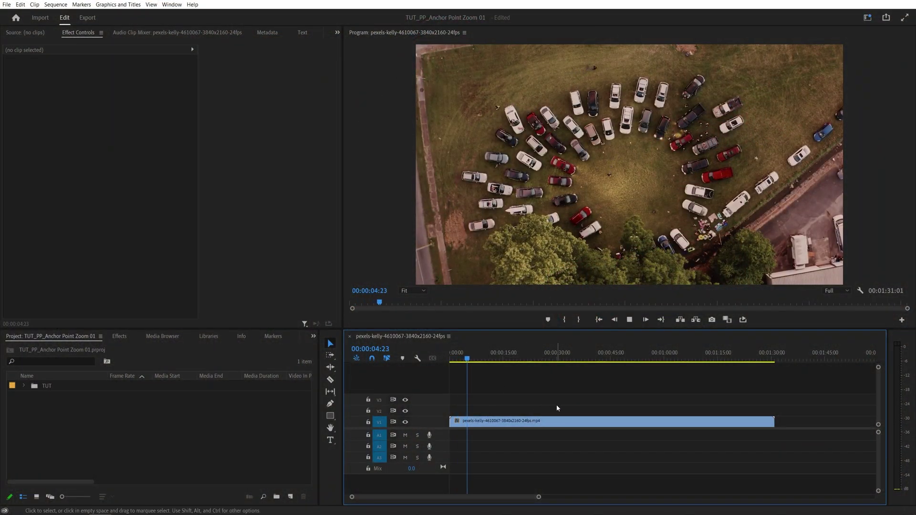
Step: Select the car-park clip and turn on on-frame Anchor Point handles from Effect Controls
{"action": "left_click", "coordinate": [514, 422]}
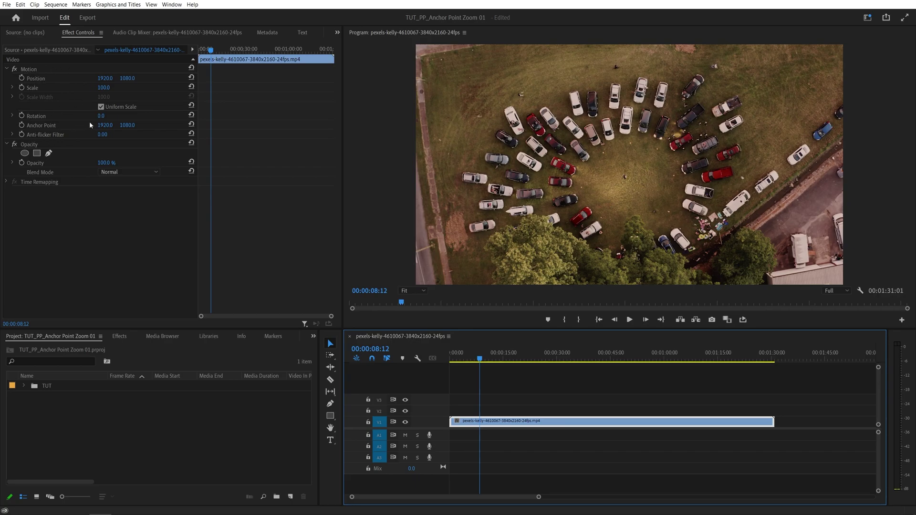
{"action": "left_click", "coordinate": [36, 125]}
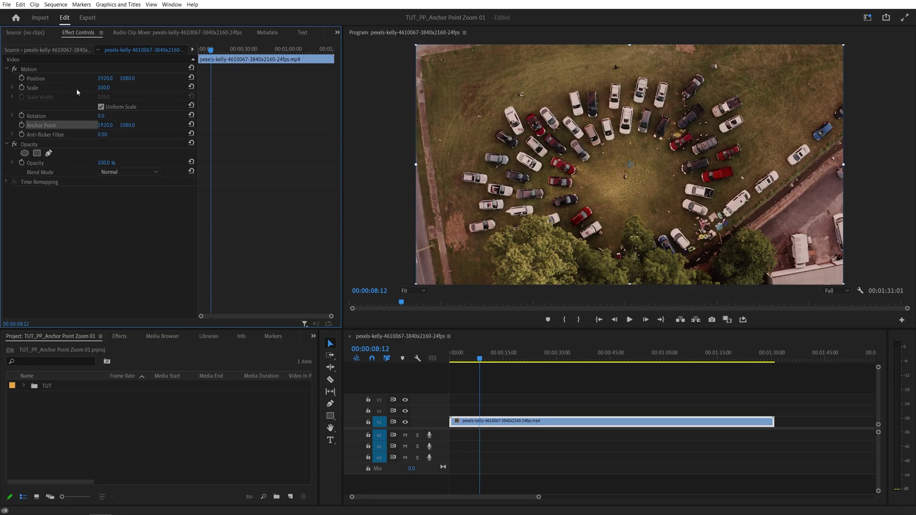
{"action": "left_click_drag", "start_coordinate": [104, 87], "coordinate": [207, 87]}
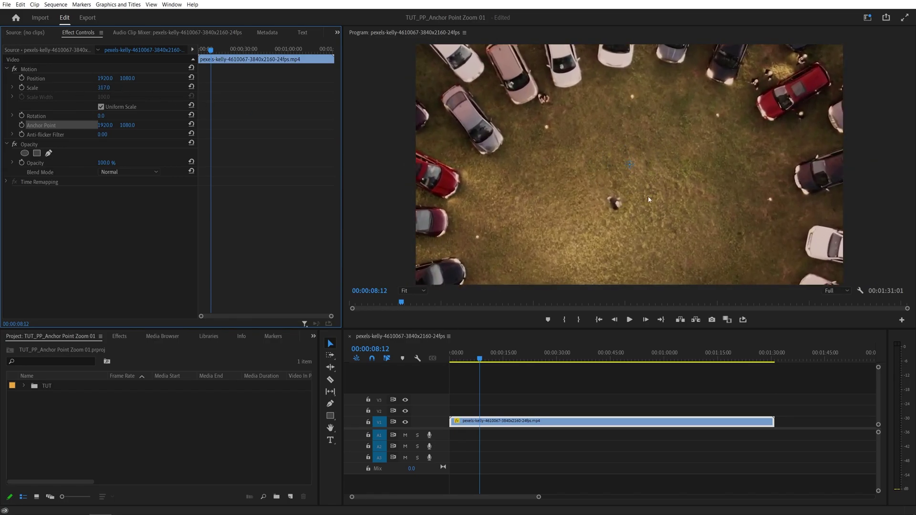
{"action": "key", "text": "ctrl+z"}
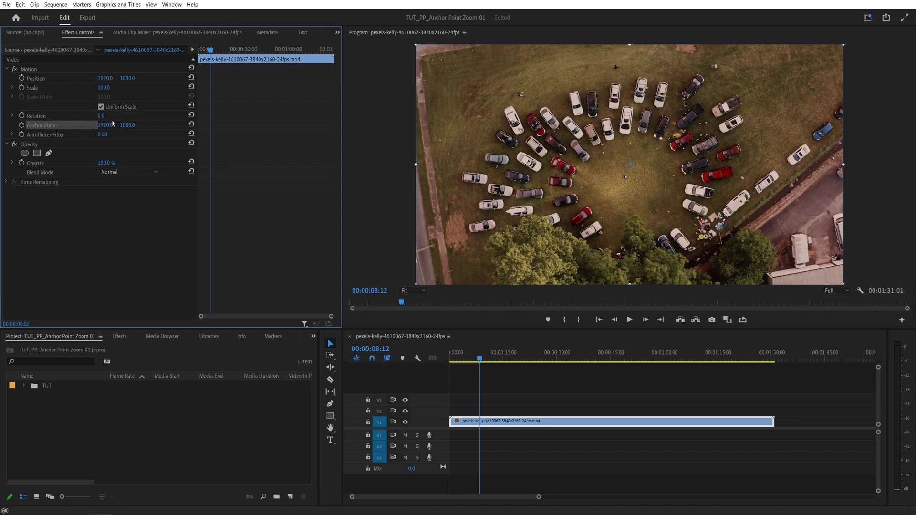
Step: After a test scrub and undo, drag the anchor point onto the upper-left cars at 860.5, 651.6
{"action": "left_click_drag", "start_coordinate": [112, 122], "coordinate": [151, 133]}
{"action": "key", "text": "ctrl+z"}
{"action": "left_click_drag", "start_coordinate": [629, 164], "coordinate": [657, 177]}
{"action": "left_click_drag", "start_coordinate": [609, 206], "coordinate": [513, 118]}
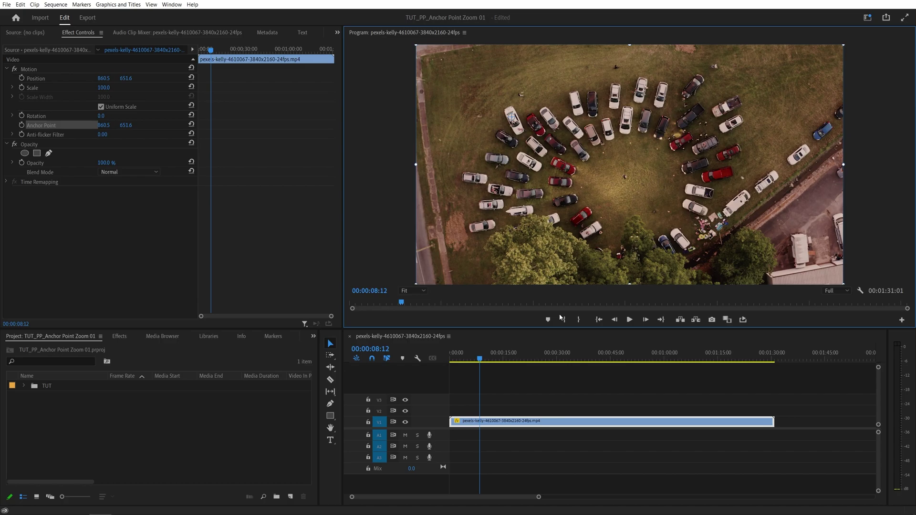
Step: Add a Scale keyframe at 100 at 00:00:07:09 and advance the playhead one second
{"action": "left_click", "coordinate": [476, 356]}
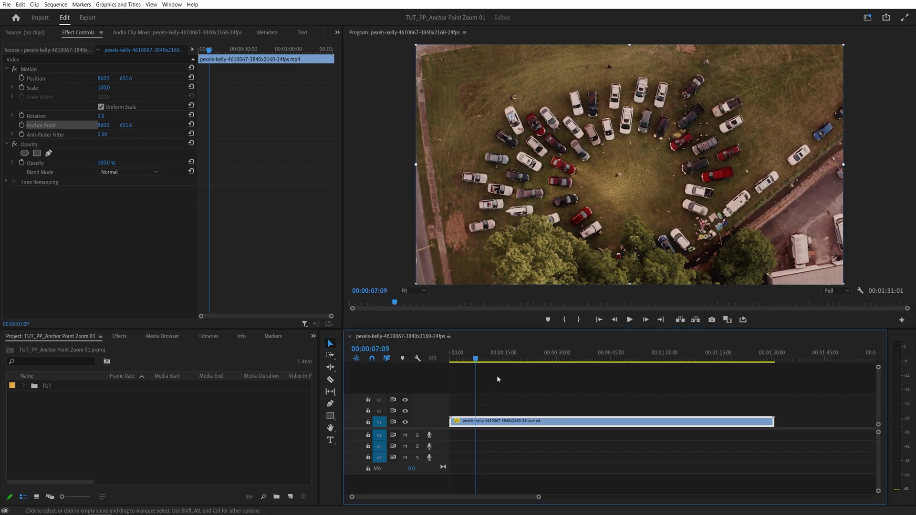
{"action": "left_click", "coordinate": [22, 88]}
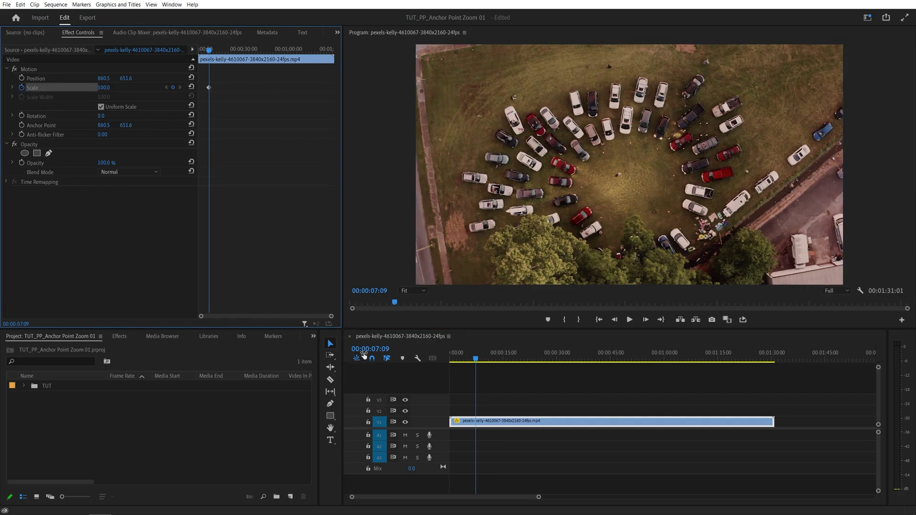
{"action": "left_click", "coordinate": [375, 349]}
{"action": "type", "text": "+1;"}
{"action": "key", "text": "Return"}
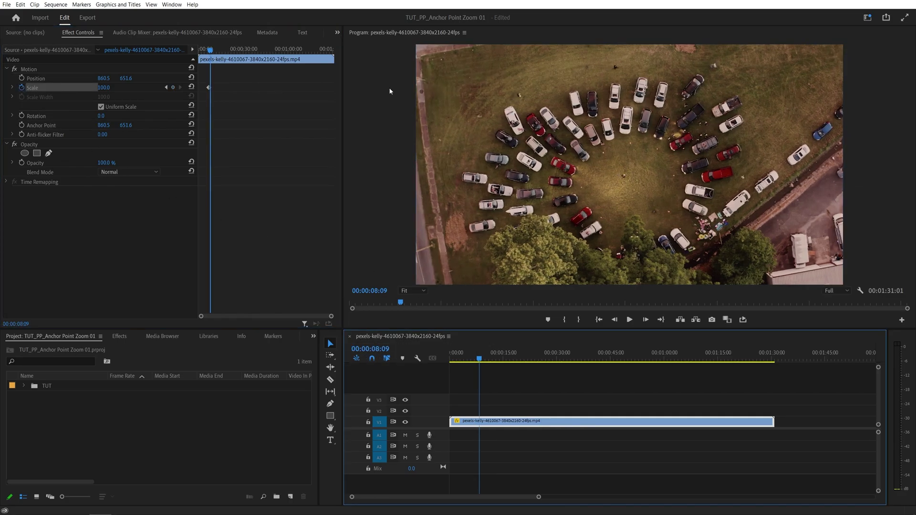
Step: Set Scale to 250 at the second keyframe and play back the zoom-in
{"action": "mouse_move", "coordinate": [107, 89]}
{"action": "left_mouse_down"}
{"action": "mouse_move", "coordinate": [124, 88]}
{"action": "mouse_move", "coordinate": [96, 87]}
{"action": "left_mouse_up"}
{"action": "left_click", "coordinate": [102, 87]}
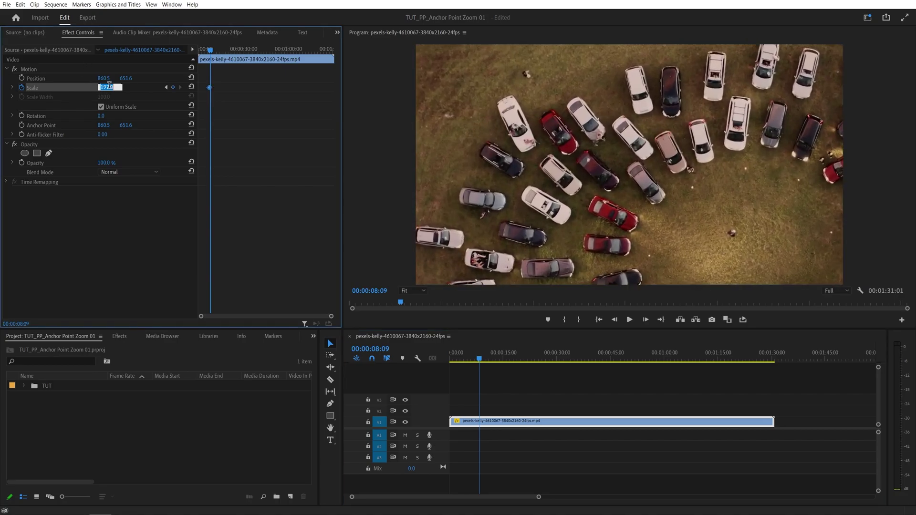
{"action": "type", "text": "250"}
{"action": "key", "text": "Return"}
{"action": "left_click", "coordinate": [208, 50]}
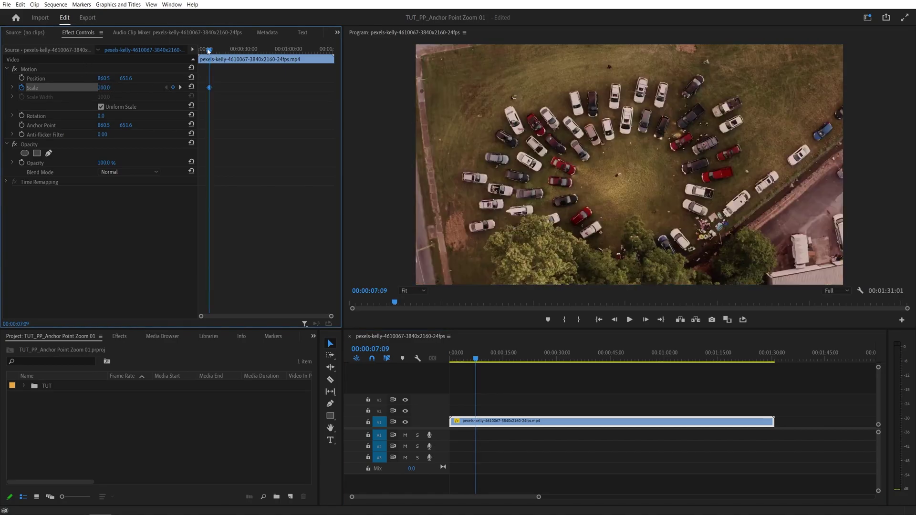
{"action": "key", "text": "space"}
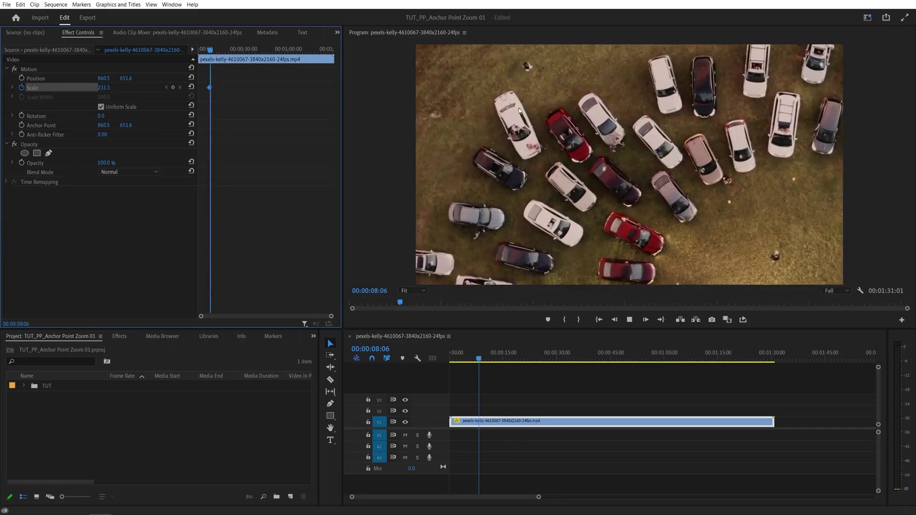
{"action": "key", "text": "space"}
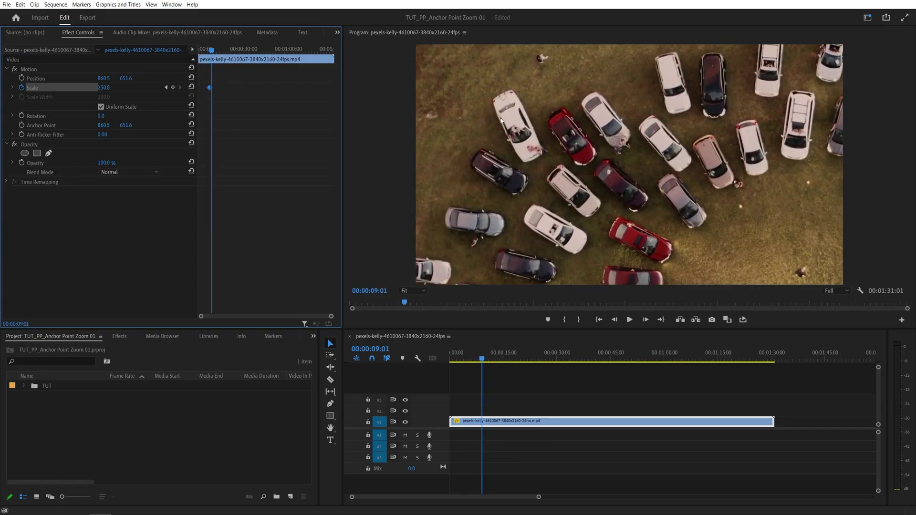
Step: Add a hold keyframe at Scale 250 at 00:00:13:11, then go to 00:00:14:11
{"action": "left_click_drag", "start_coordinate": [212, 51], "coordinate": [218, 51]}
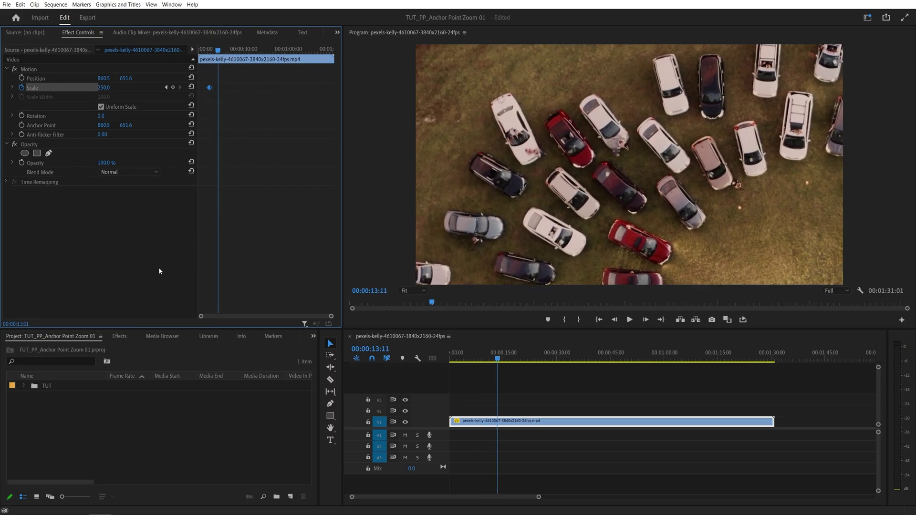
{"action": "left_click", "coordinate": [173, 87]}
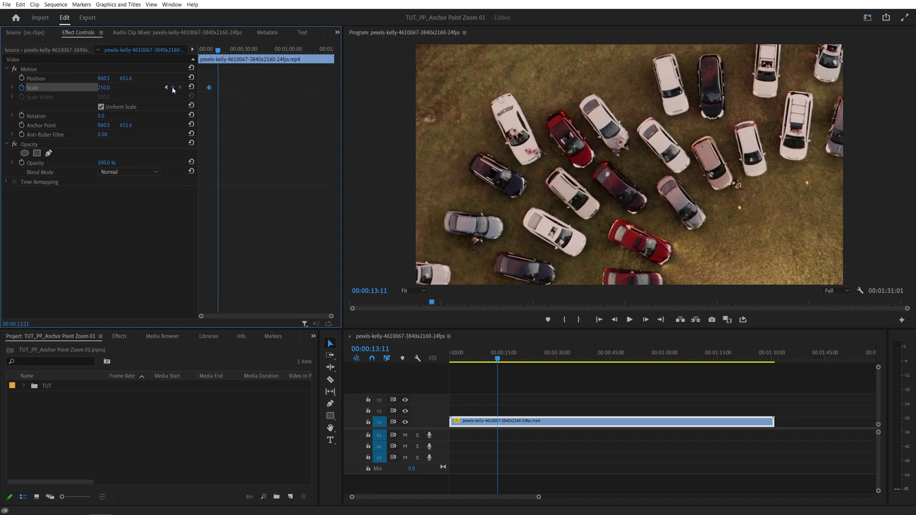
{"action": "left_click", "coordinate": [371, 350]}
{"action": "type", "text": "1411"}
{"action": "key", "text": "Return"}
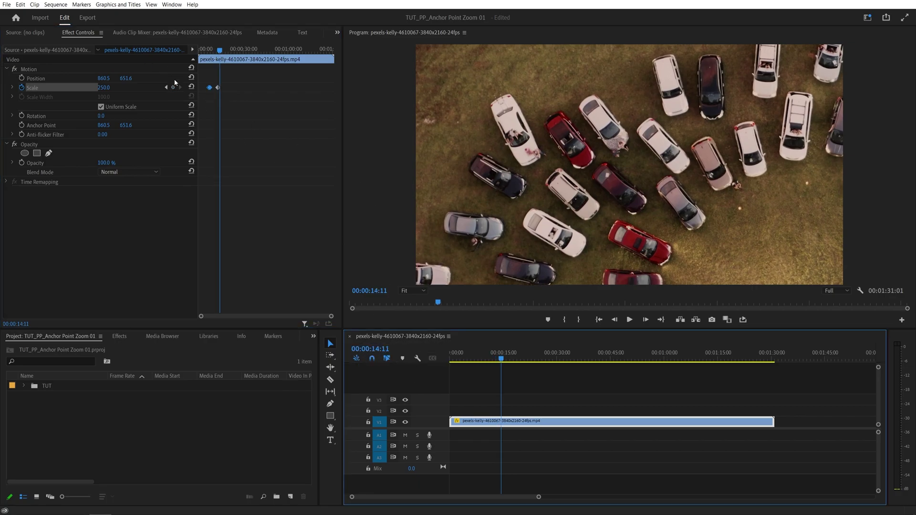
Step: Reset Scale to 100 at 00:00:14:11 and play back the zoom in and out
{"action": "left_click", "coordinate": [191, 87]}
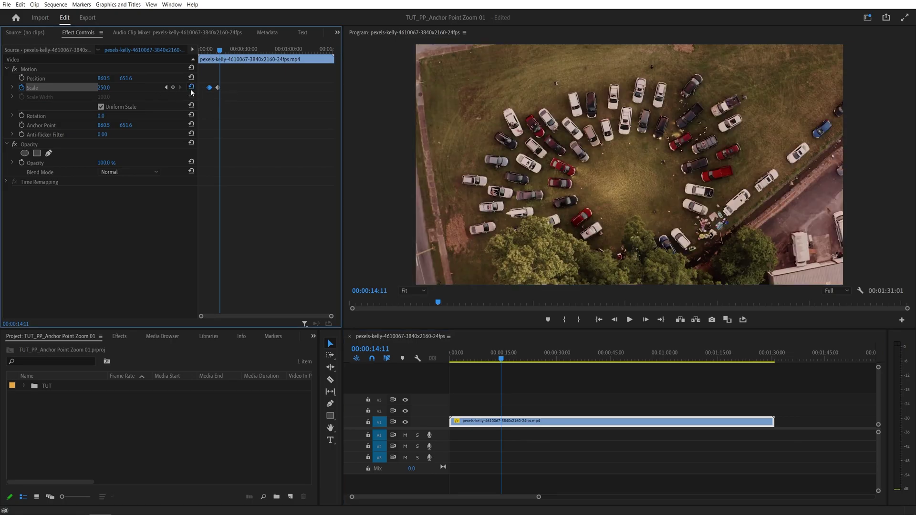
{"action": "mouse_move", "coordinate": [220, 52]}
{"action": "left_mouse_down"}
{"action": "mouse_move", "coordinate": [208, 51]}
{"action": "mouse_move", "coordinate": [221, 51]}
{"action": "left_mouse_up"}
{"action": "key", "text": "space"}
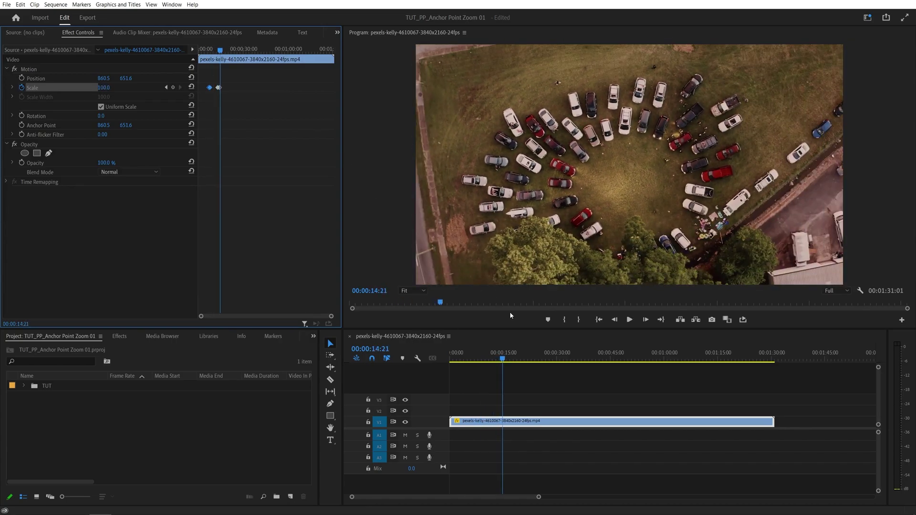
{"action": "left_click_drag", "start_coordinate": [503, 356], "coordinate": [546, 370]}
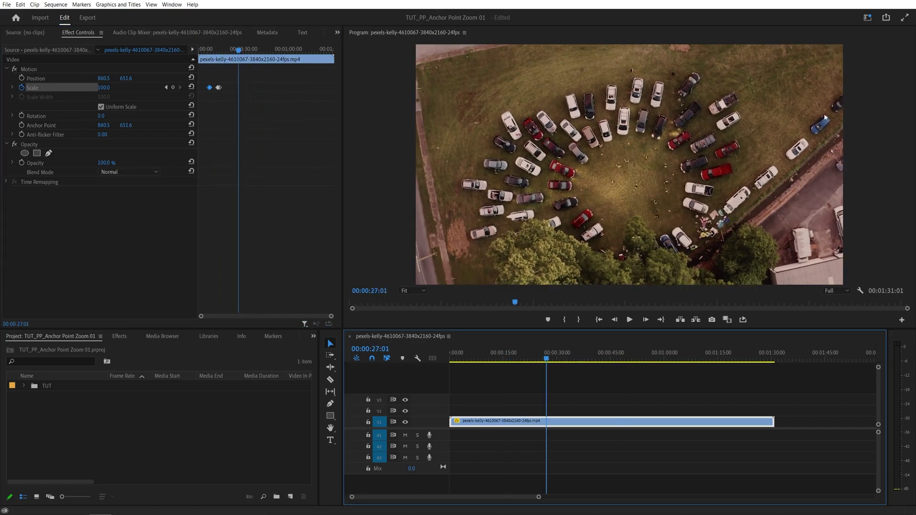
{"action": "left_click", "coordinate": [539, 358]}
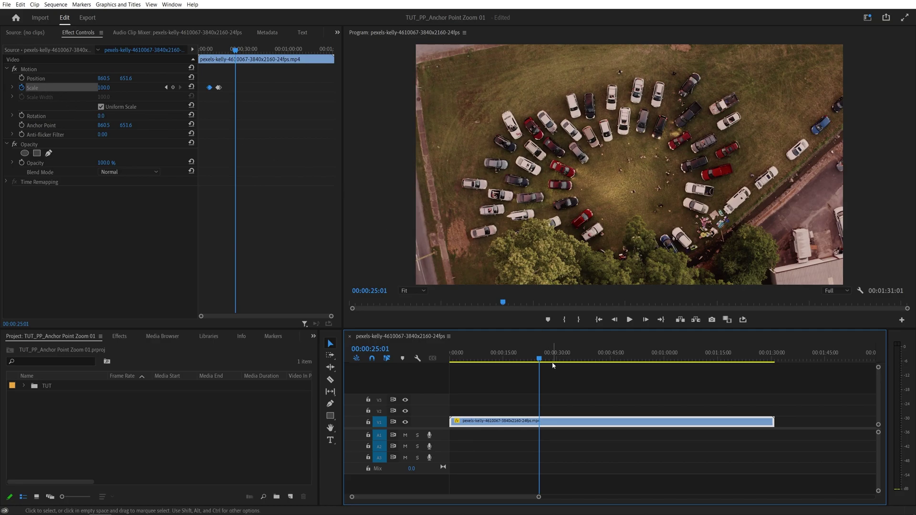
{"action": "left_click", "coordinate": [537, 359]}
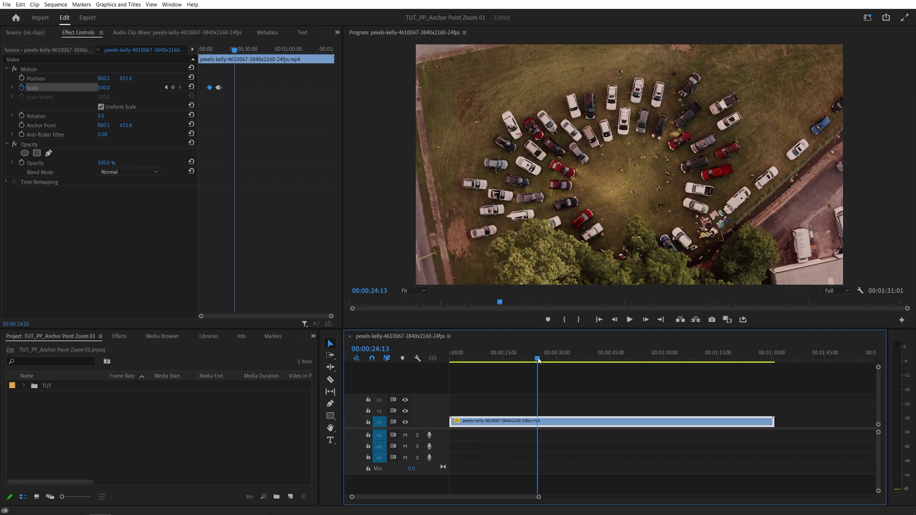
Step: Razor-cut the V1 clip at 00:00:24:10, then scrub back to review the first part's zoom
{"action": "left_click", "coordinate": [330, 380]}
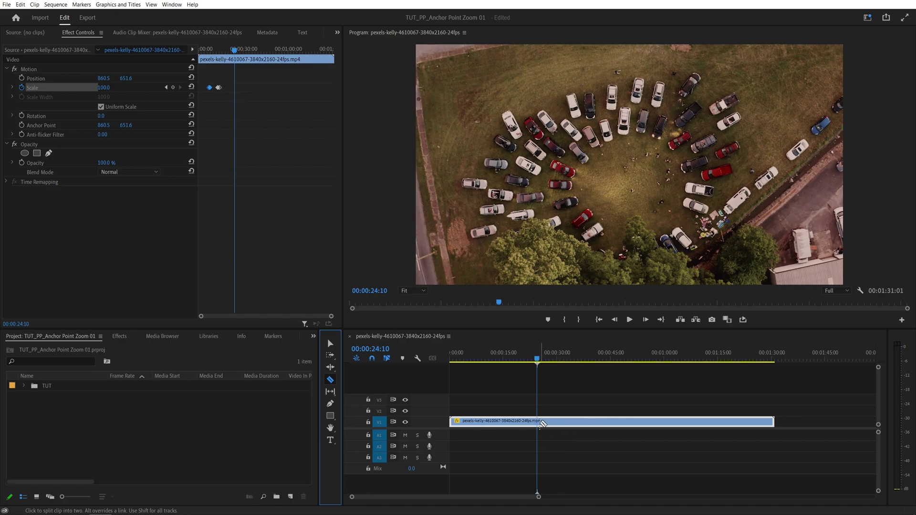
{"action": "left_click", "coordinate": [537, 422]}
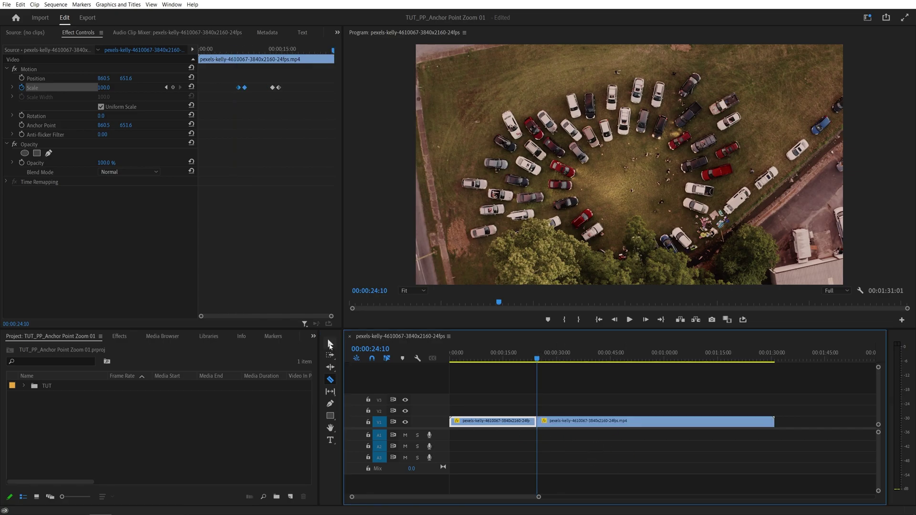
{"action": "left_click", "coordinate": [330, 344]}
{"action": "left_click", "coordinate": [550, 359]}
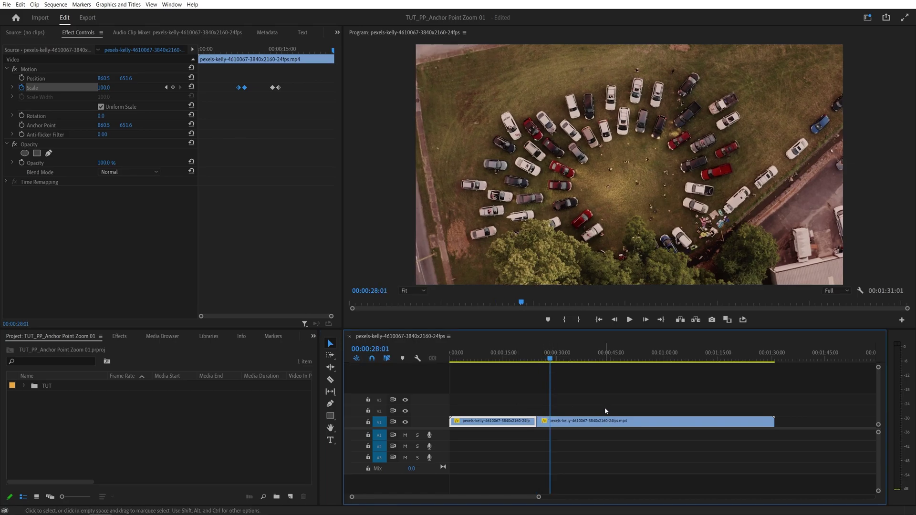
{"action": "left_click_drag", "start_coordinate": [548, 359], "coordinate": [504, 358]}
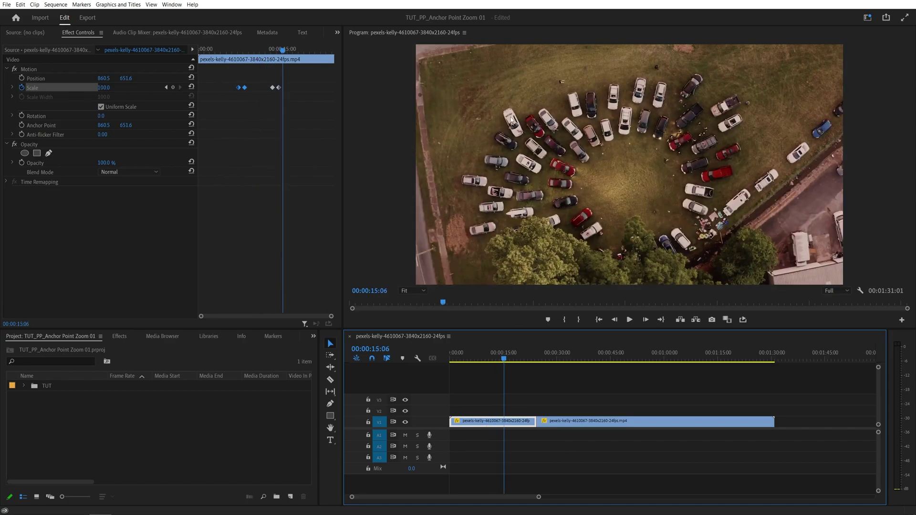
Step: Select the second clip and drag its anchor point onto the red truck at 2690.0, 1146.4
{"action": "left_click", "coordinate": [553, 354]}
{"action": "left_click", "coordinate": [572, 420]}
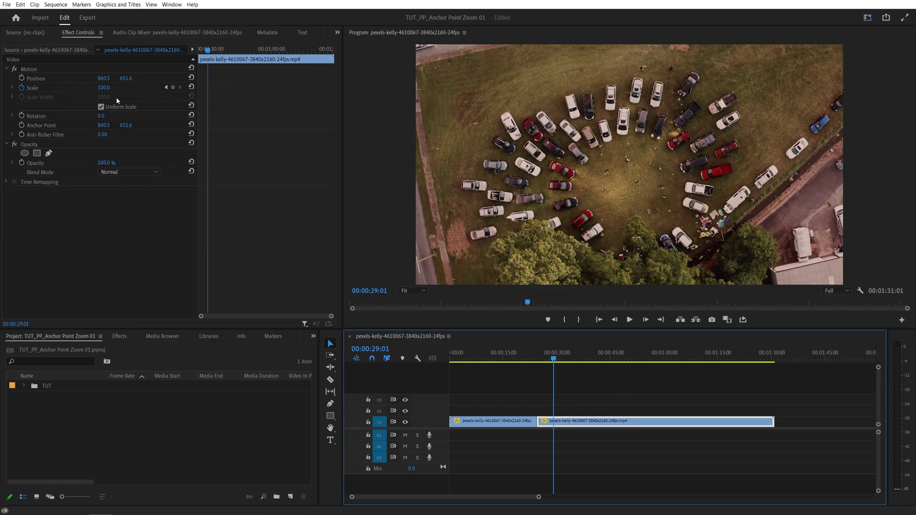
{"action": "left_click", "coordinate": [69, 216]}
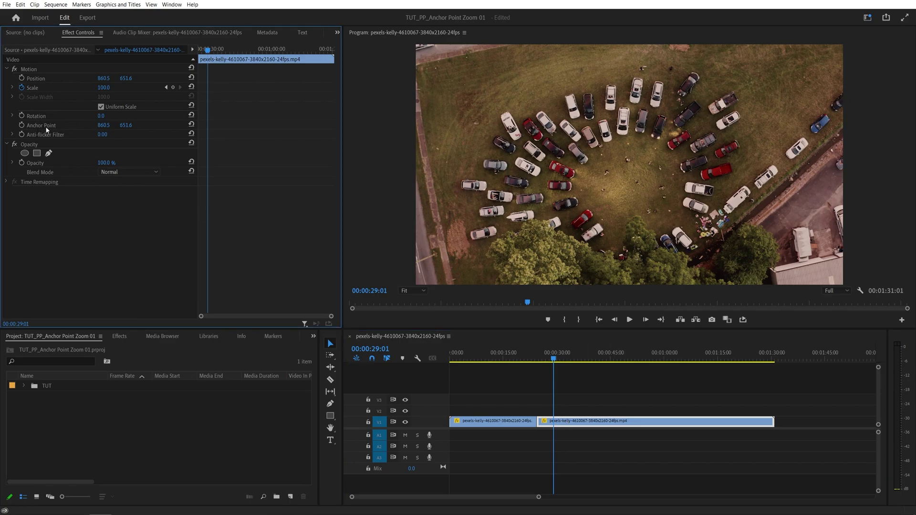
{"action": "left_click", "coordinate": [48, 127]}
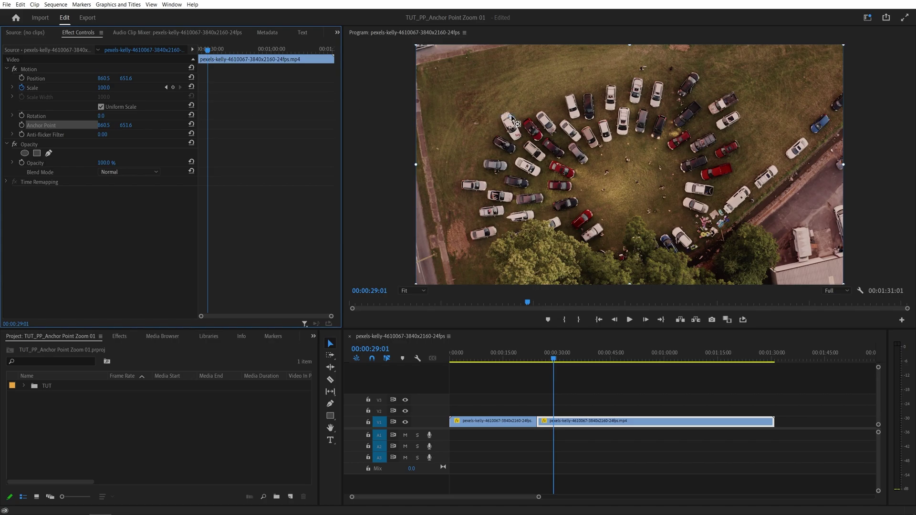
{"action": "left_click_drag", "start_coordinate": [511, 116], "coordinate": [715, 172]}
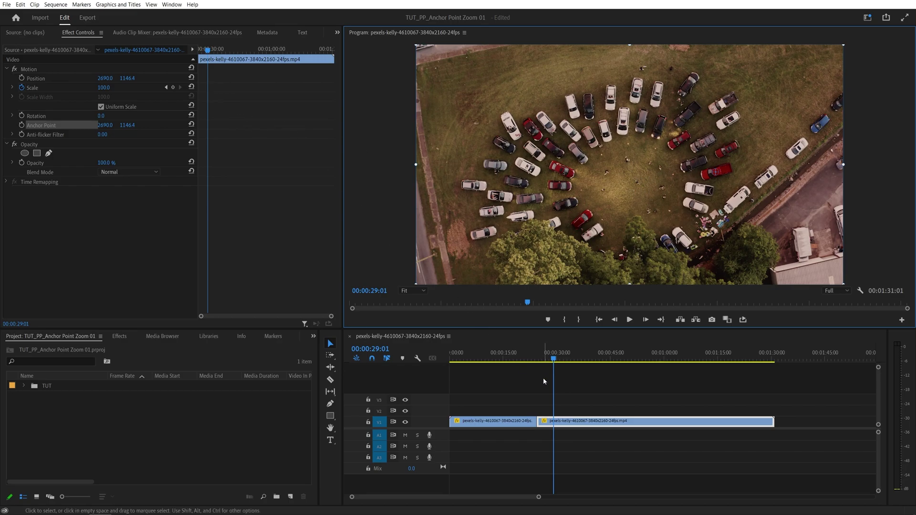
Step: Replace the copied Scale keyframes with a new 100 keyframe at 00:00:29:01, then go to 00:00:30:01
{"action": "left_click", "coordinate": [21, 88]}
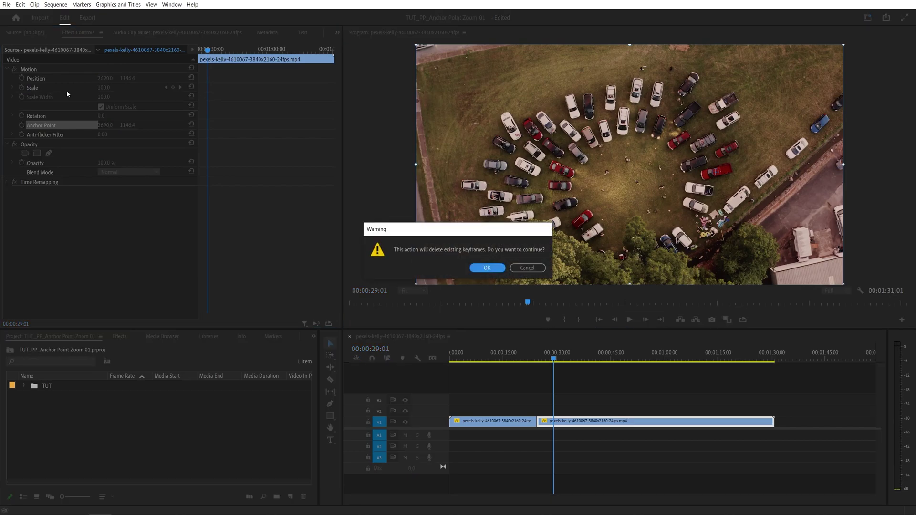
{"action": "left_click", "coordinate": [495, 271]}
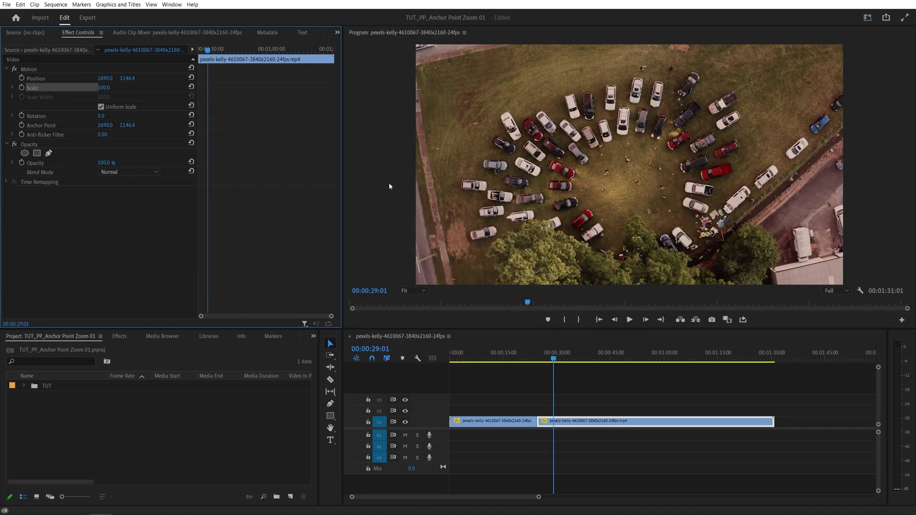
{"action": "left_click", "coordinate": [22, 88]}
{"action": "left_click", "coordinate": [370, 348]}
{"action": "type", "text": "3001"}
{"action": "key", "text": "Return"}
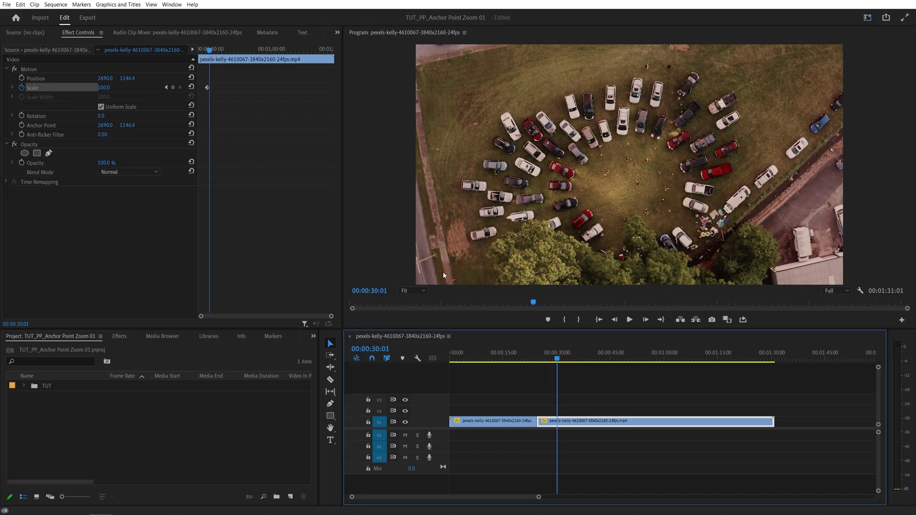
Step: Set Scale to 250 at 00:00:30:01 to zoom onto the red truck
{"action": "left_click_drag", "start_coordinate": [102, 88], "coordinate": [152, 91]}
{"action": "left_click", "coordinate": [102, 88]}
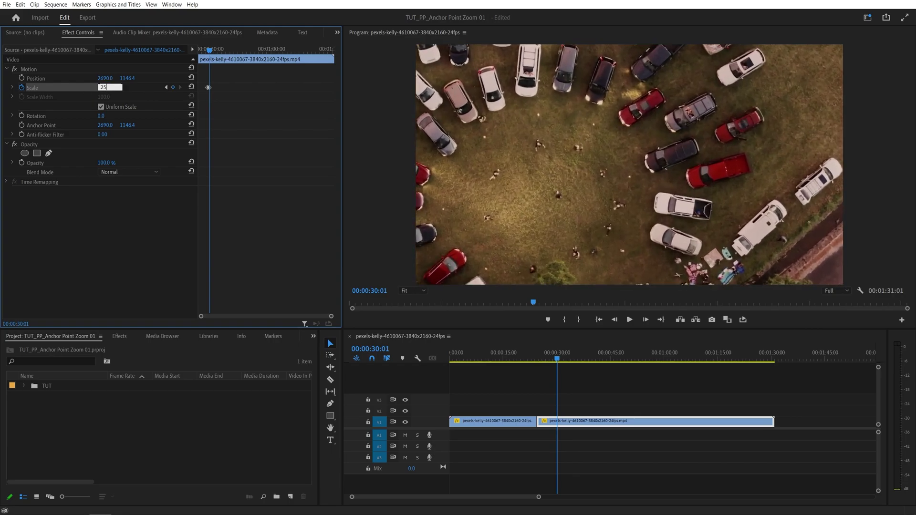
{"action": "type", "text": "250"}
{"action": "key", "text": "Return"}
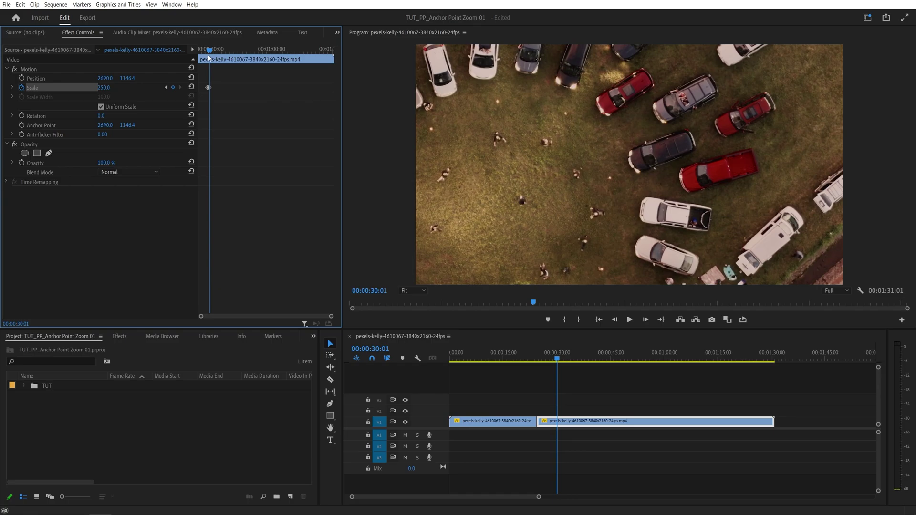
{"action": "left_click_drag", "start_coordinate": [549, 356], "coordinate": [467, 365]}
{"action": "key", "text": "space"}
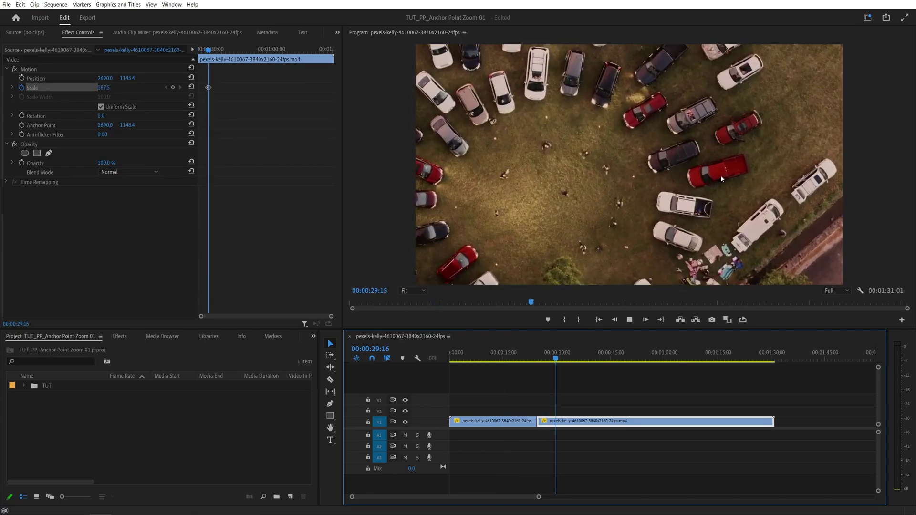
{"action": "left_click", "coordinate": [567, 358]}
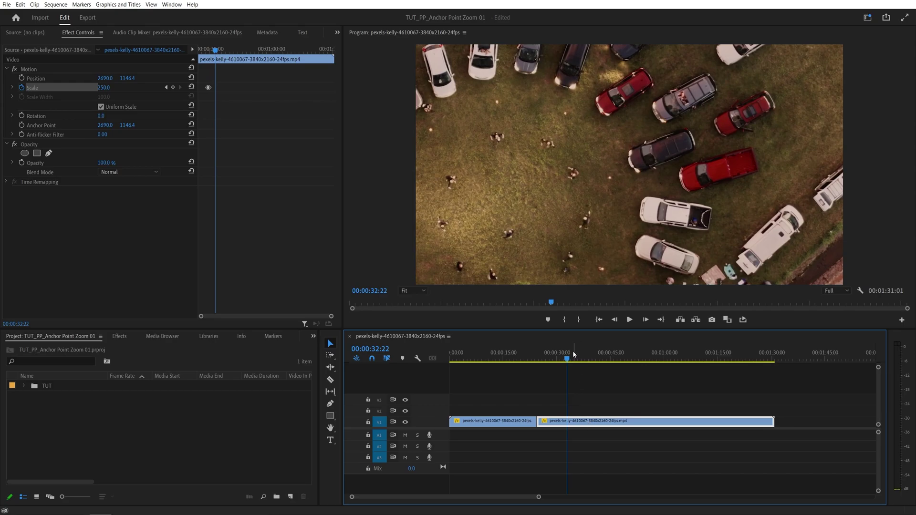
{"action": "key", "text": "Left"}
{"action": "key", "text": "Left"}
{"action": "key", "text": "Left"}
{"action": "key", "text": "Left"}
{"action": "key", "text": "Left"}
{"action": "key", "text": "Left"}
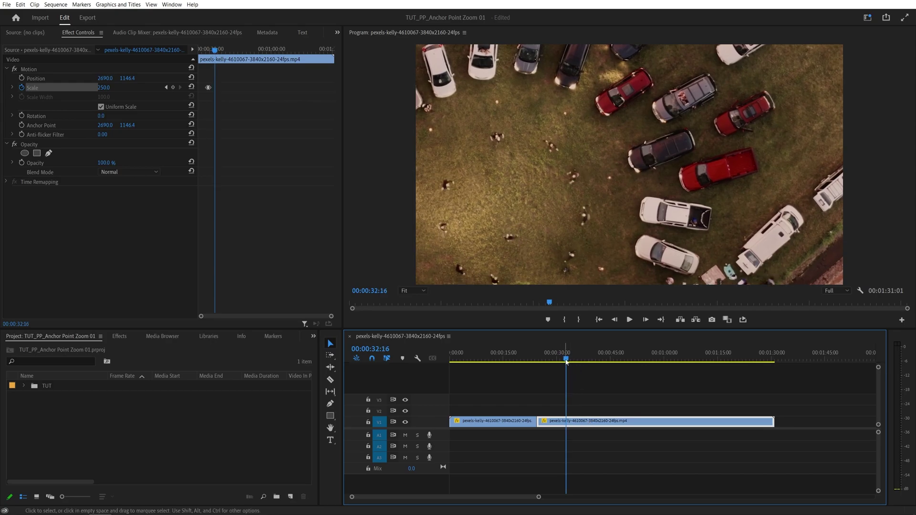
{"action": "left_click_drag", "start_coordinate": [567, 362], "coordinate": [535, 363]}
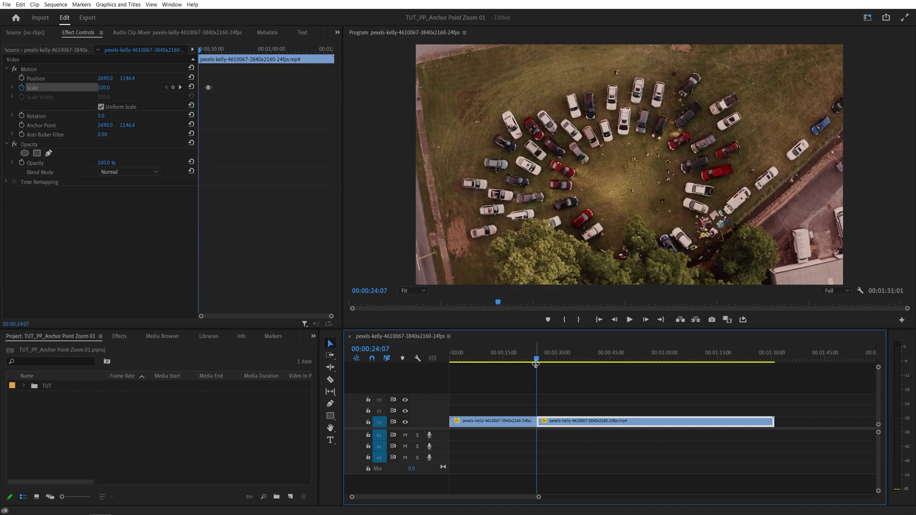